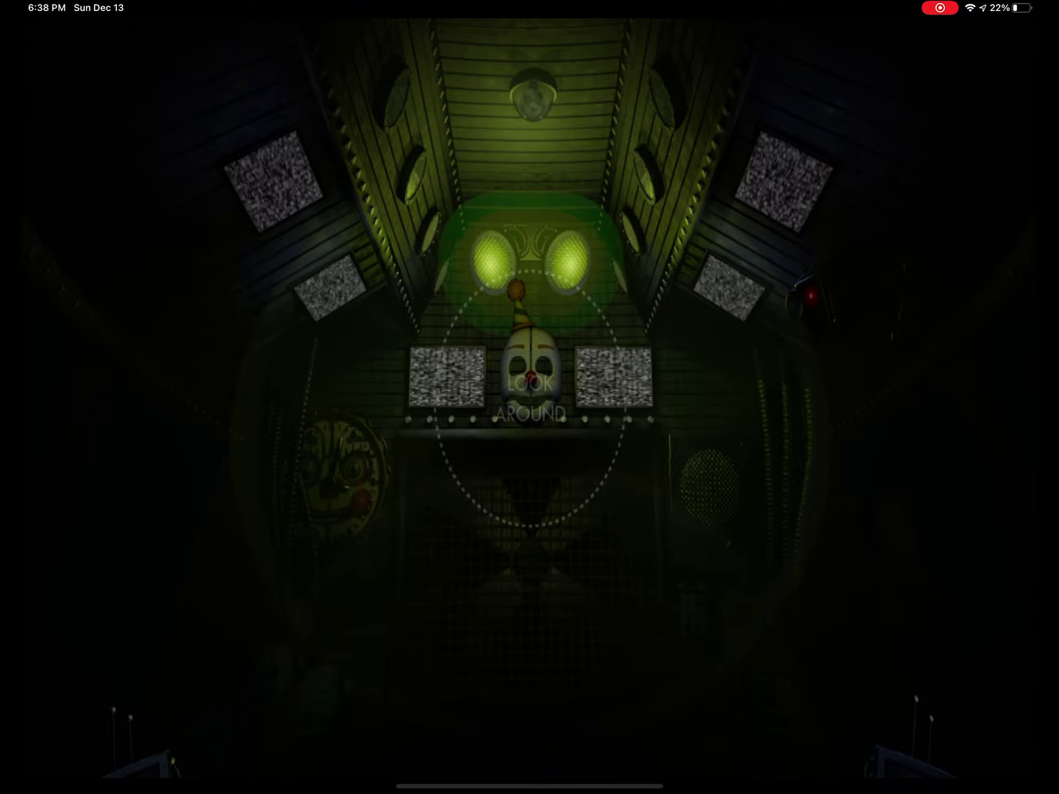
drag(531, 497, 774, 174)
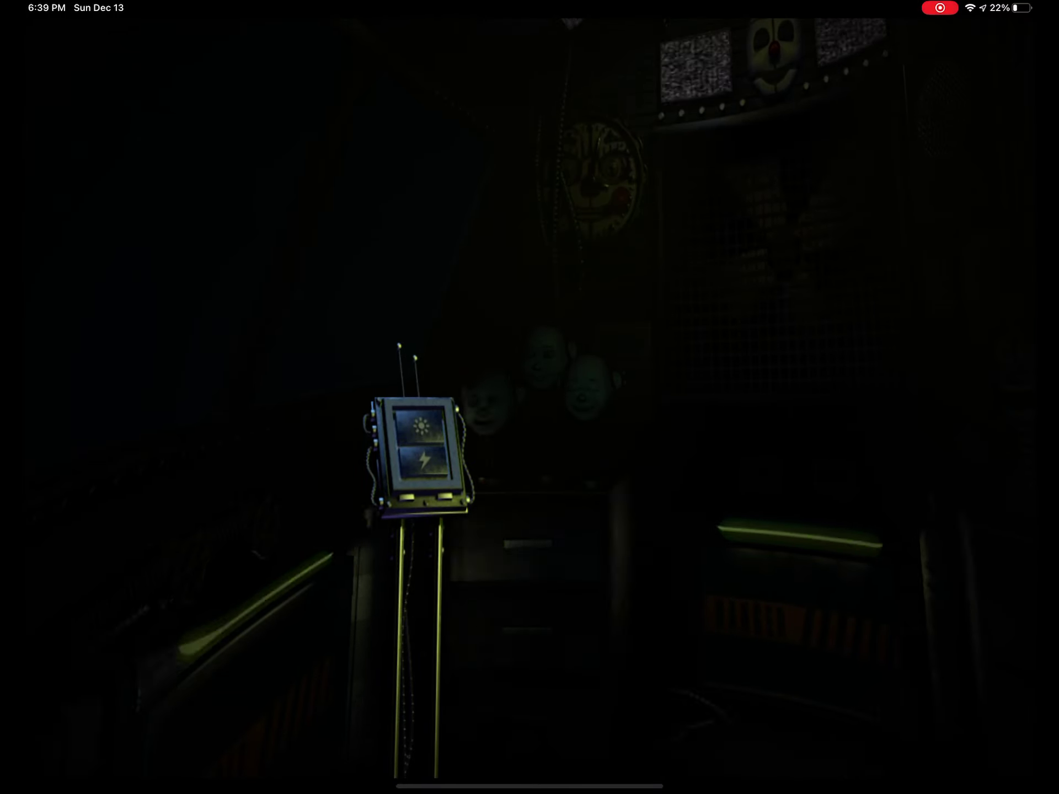
drag(422, 455, 699, 736)
mouse_move(331, 414)
mouse_down()
mouse_move(795, 414)
mouse_move(456, 140)
mouse_move(414, 397)
mouse_move(687, 281)
mouse_up()
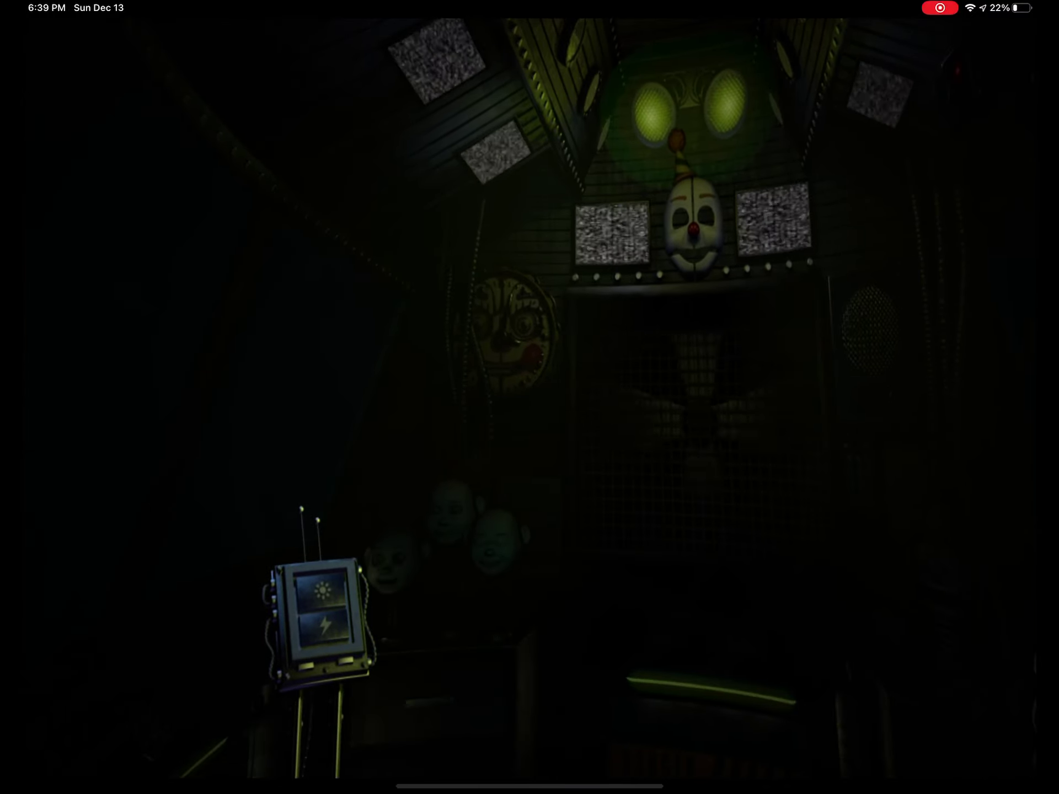
mouse_move(529, 497)
mouse_down()
mouse_move(571, 306)
mouse_move(473, 319)
mouse_up()
mouse_move(579, 414)
mouse_down()
mouse_move(331, 415)
mouse_move(841, 414)
mouse_up()
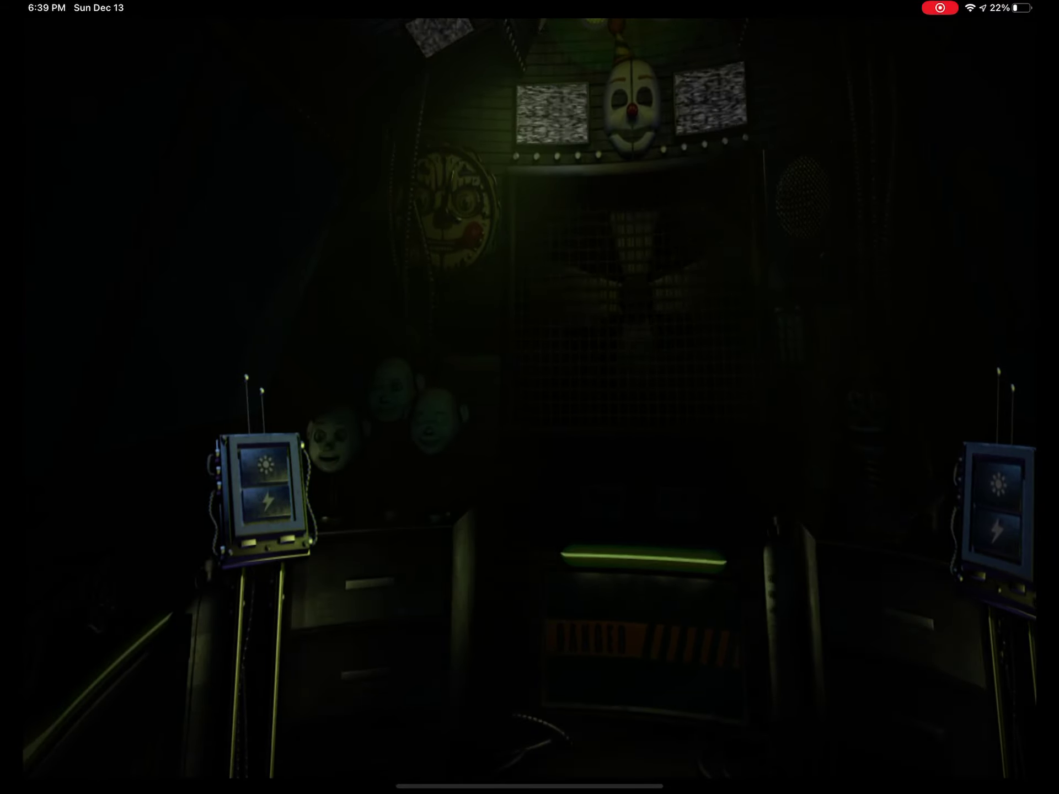
mouse_move(529, 414)
mouse_down()
mouse_move(737, 414)
mouse_move(294, 514)
mouse_move(182, 398)
mouse_up()
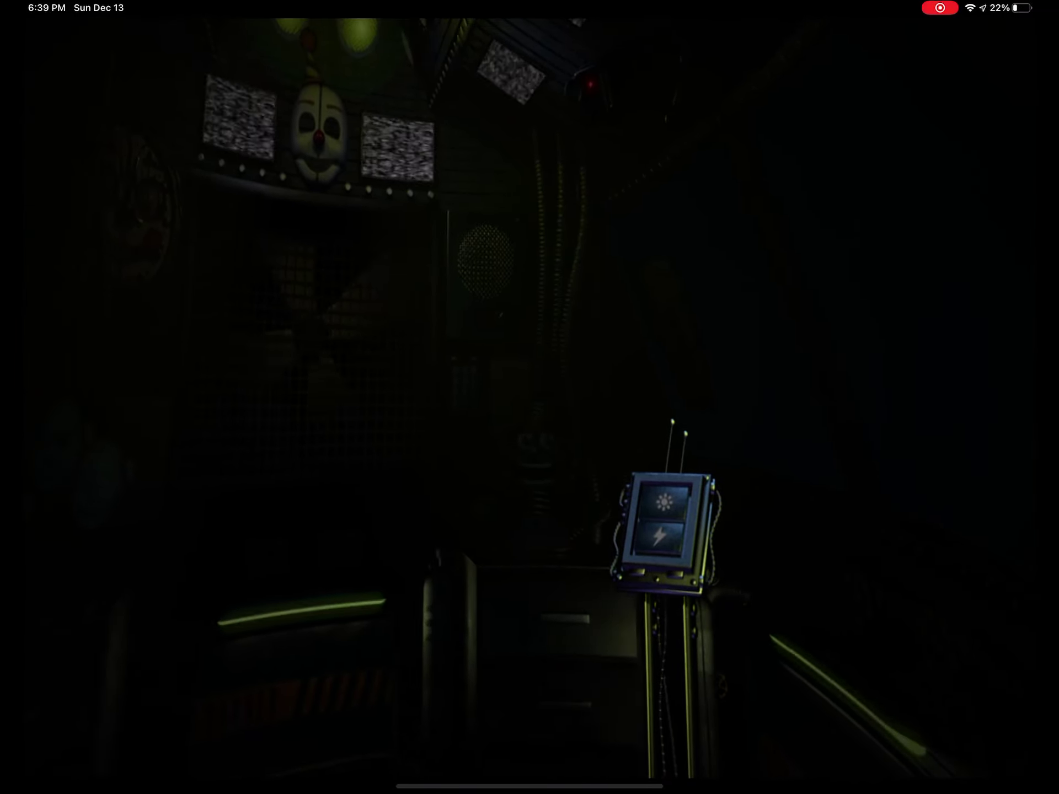
drag(331, 414, 761, 448)
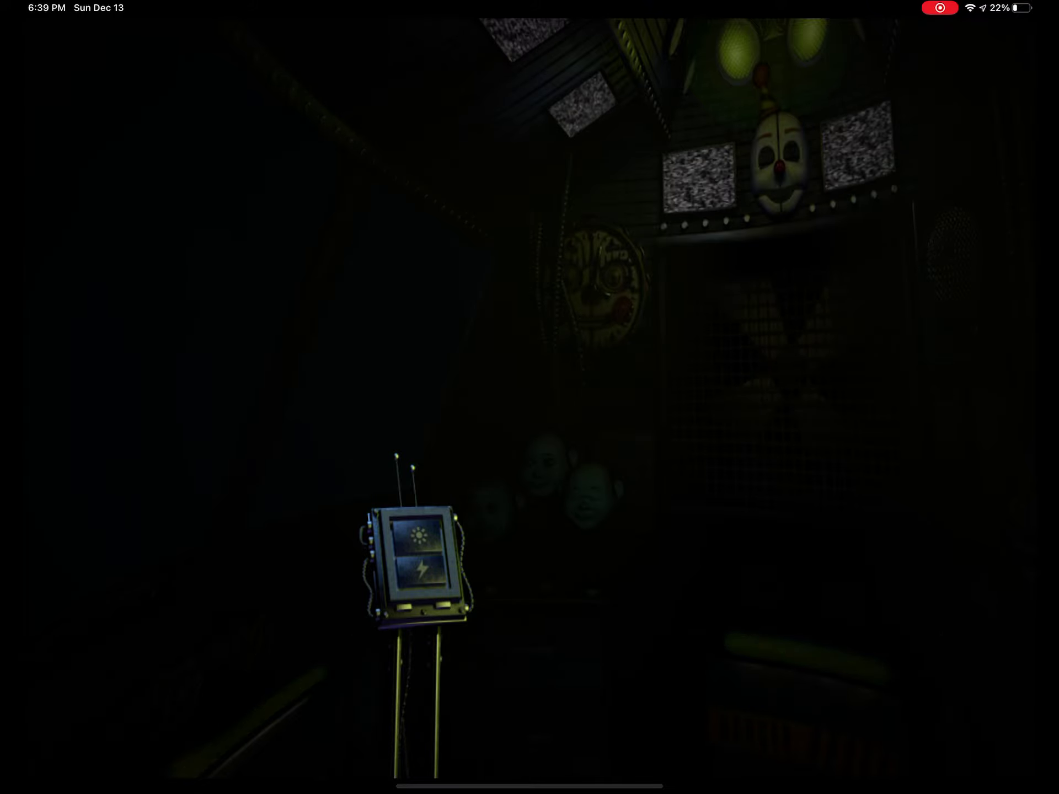
mouse_move(745, 414)
mouse_down()
mouse_move(331, 414)
mouse_move(505, 415)
mouse_up()
drag(331, 415, 539, 413)
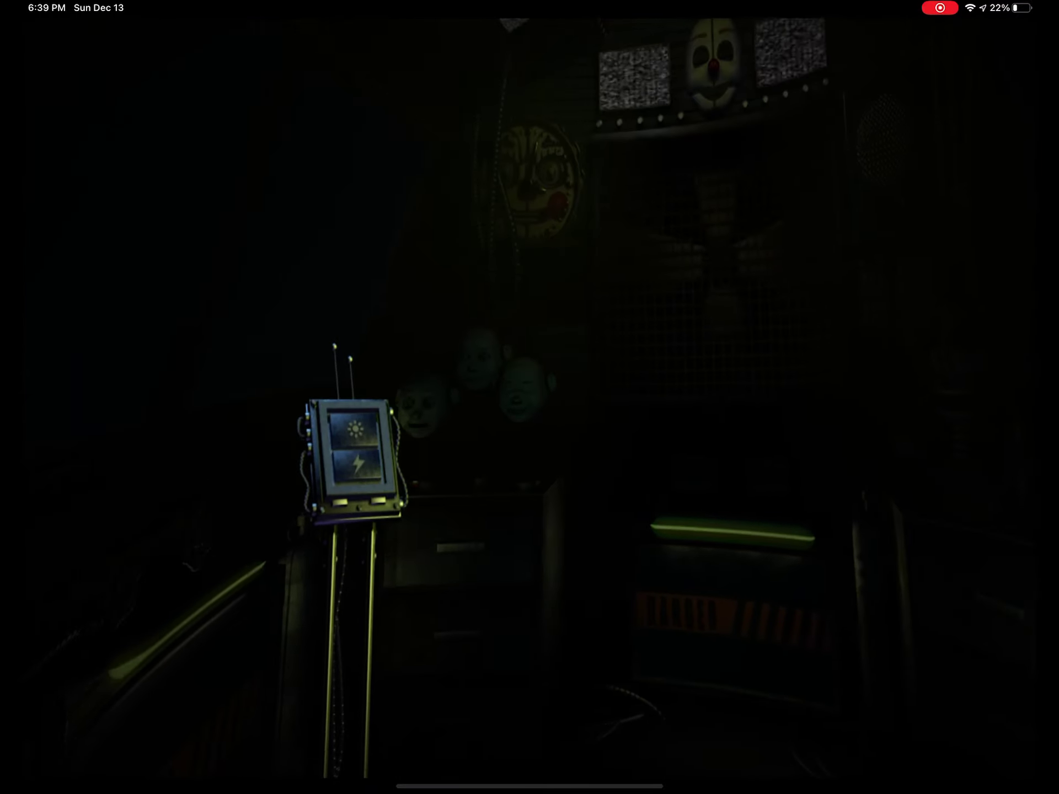
drag(744, 414, 372, 414)
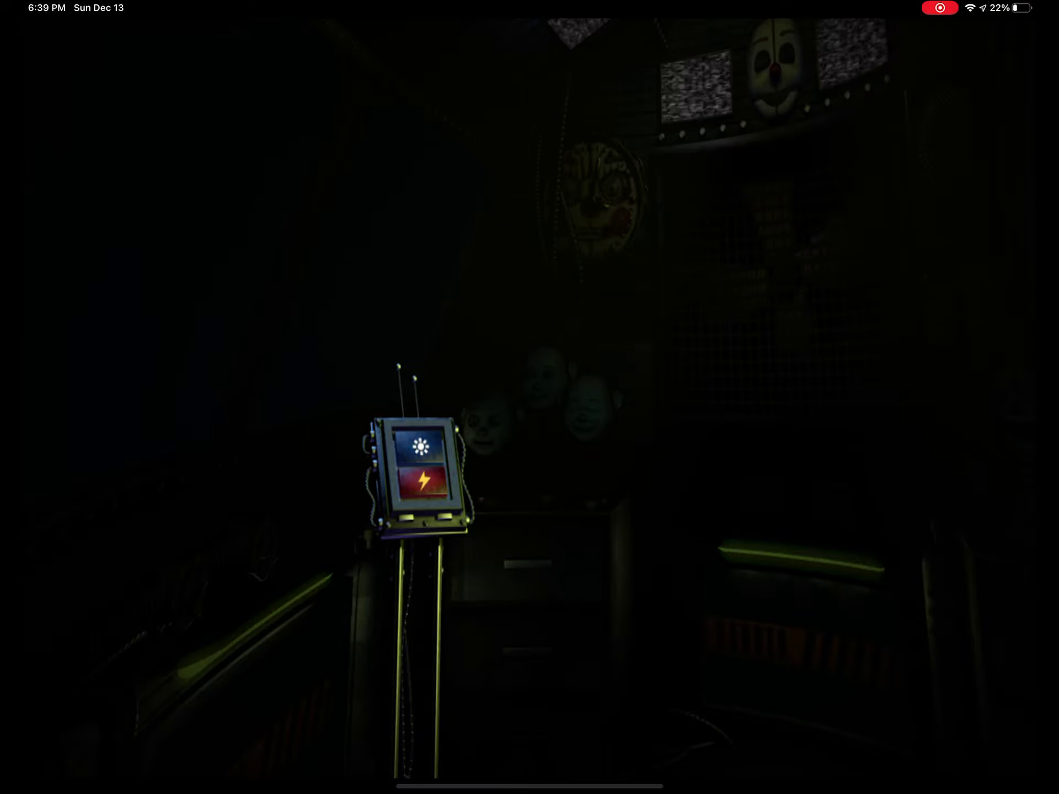
Step: Light the left window twice to spot the figure, then turn back to the centre vent wall
click(420, 447)
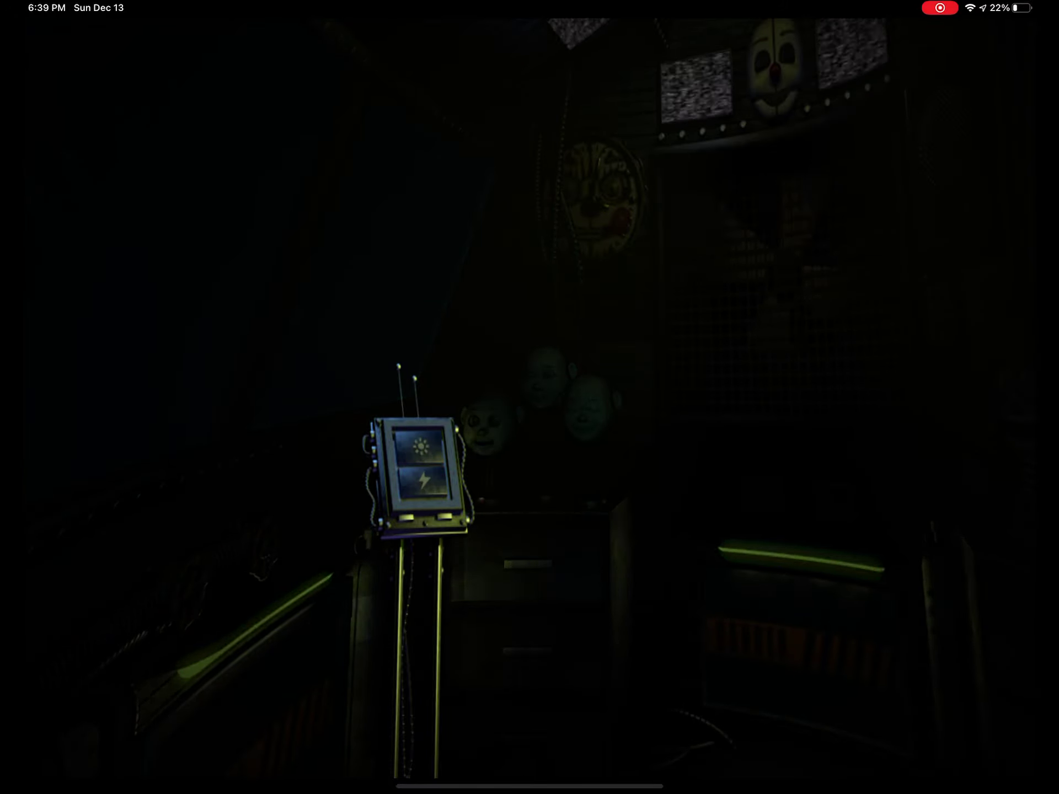
click(422, 447)
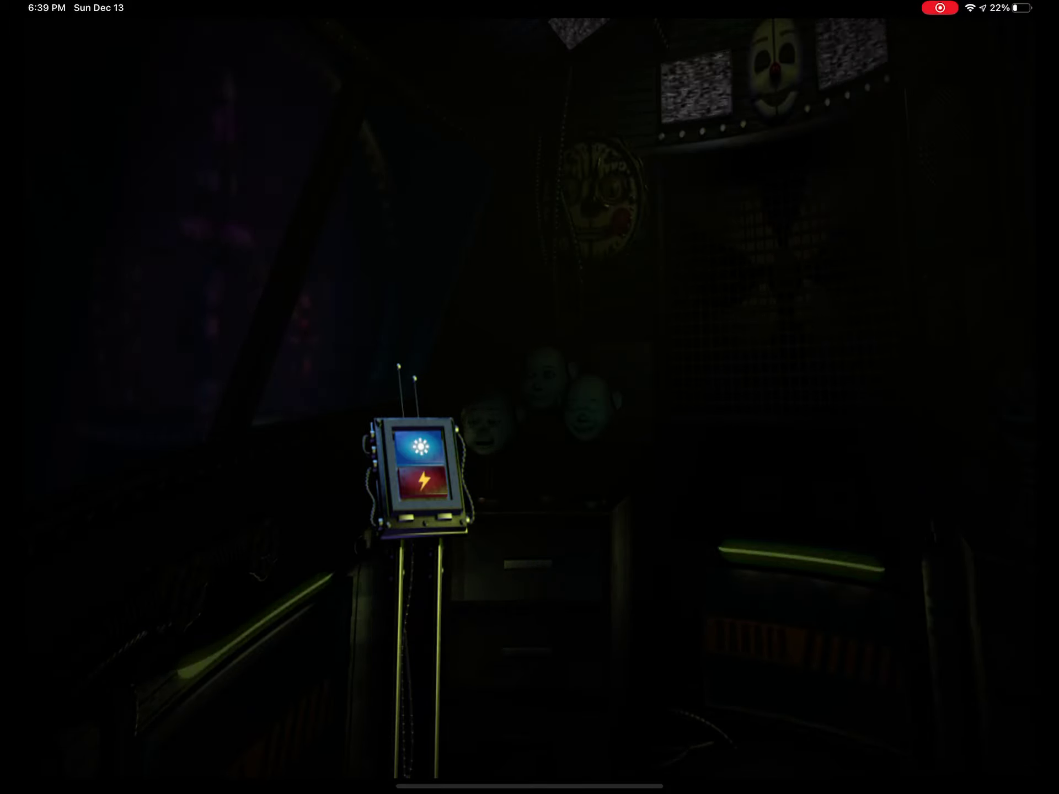
drag(745, 398, 331, 397)
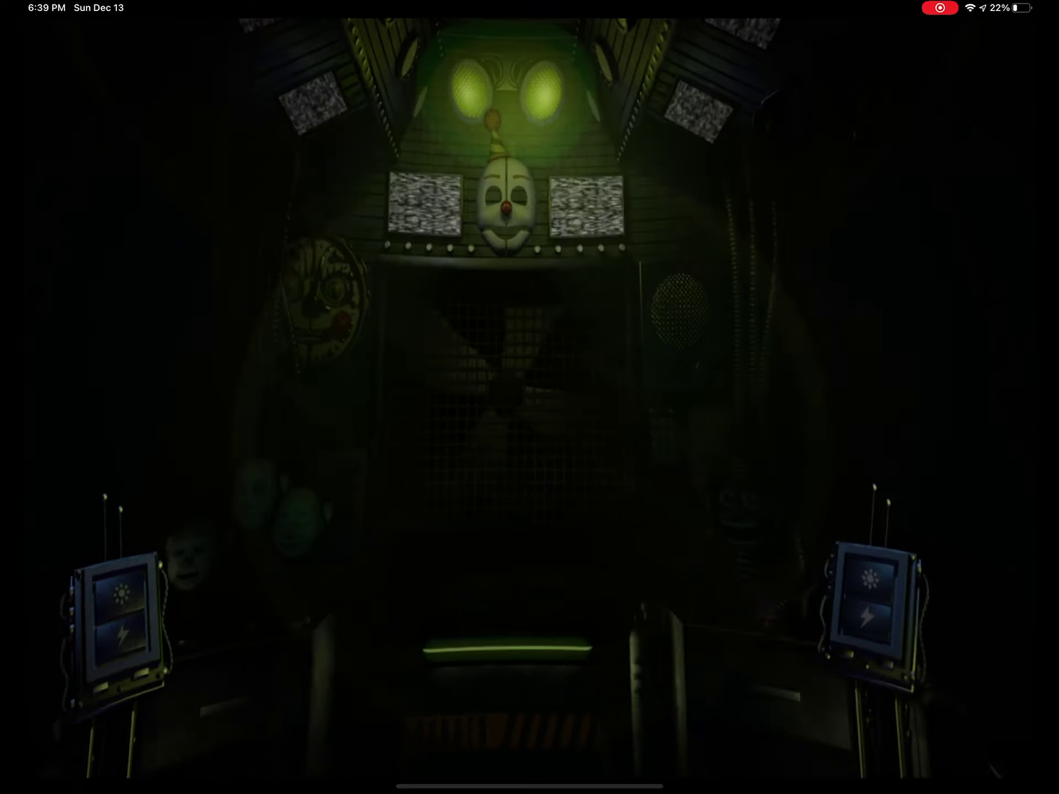
drag(745, 398, 514, 397)
drag(331, 397, 563, 398)
drag(413, 397, 597, 398)
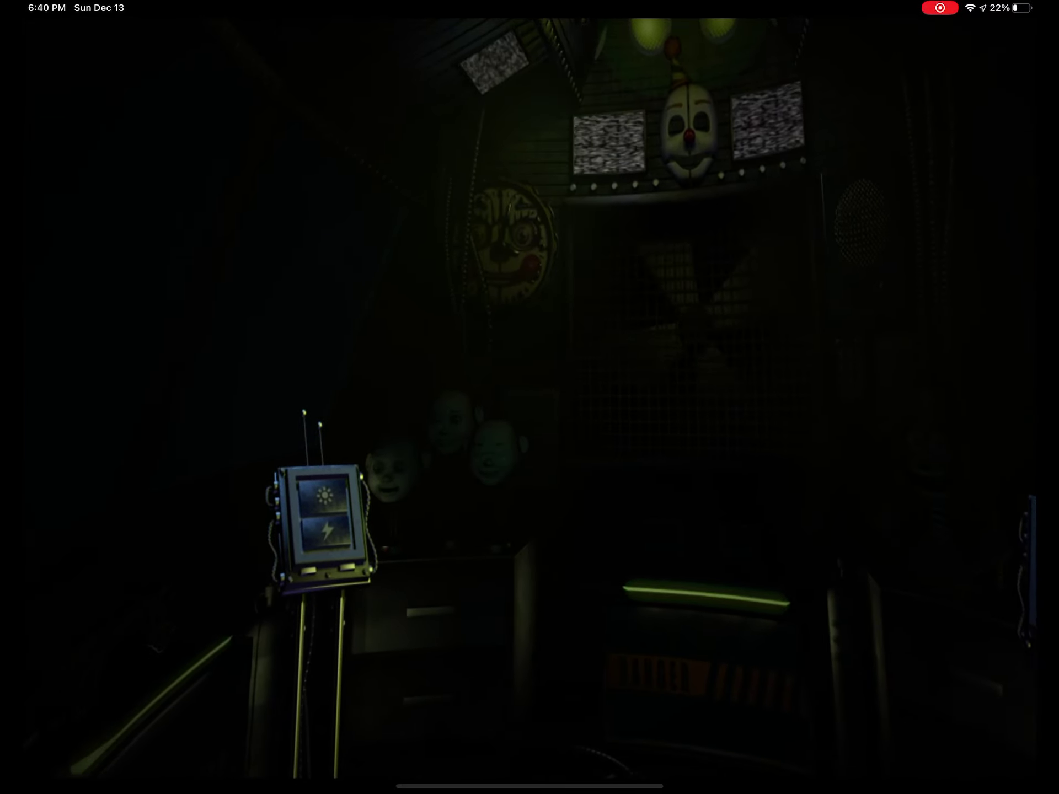
Step: Turn toward the right side and light the right window twice to reveal the animatronic
drag(662, 397, 538, 398)
drag(745, 397, 530, 398)
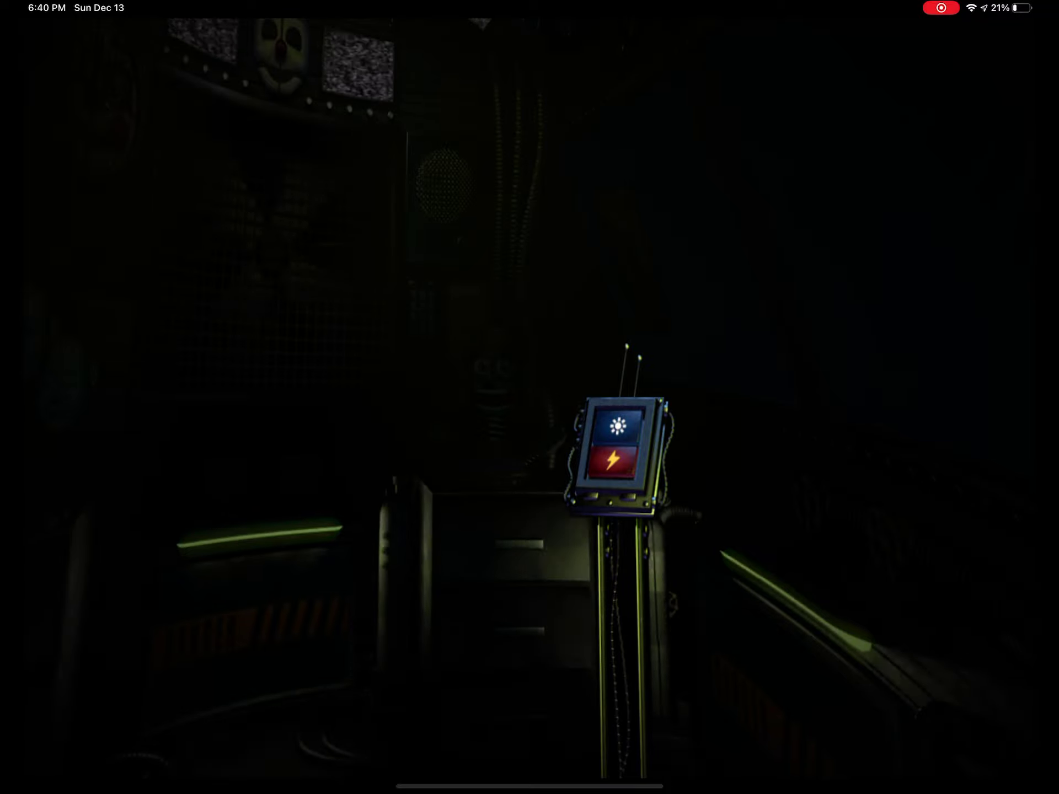
click(617, 426)
click(617, 427)
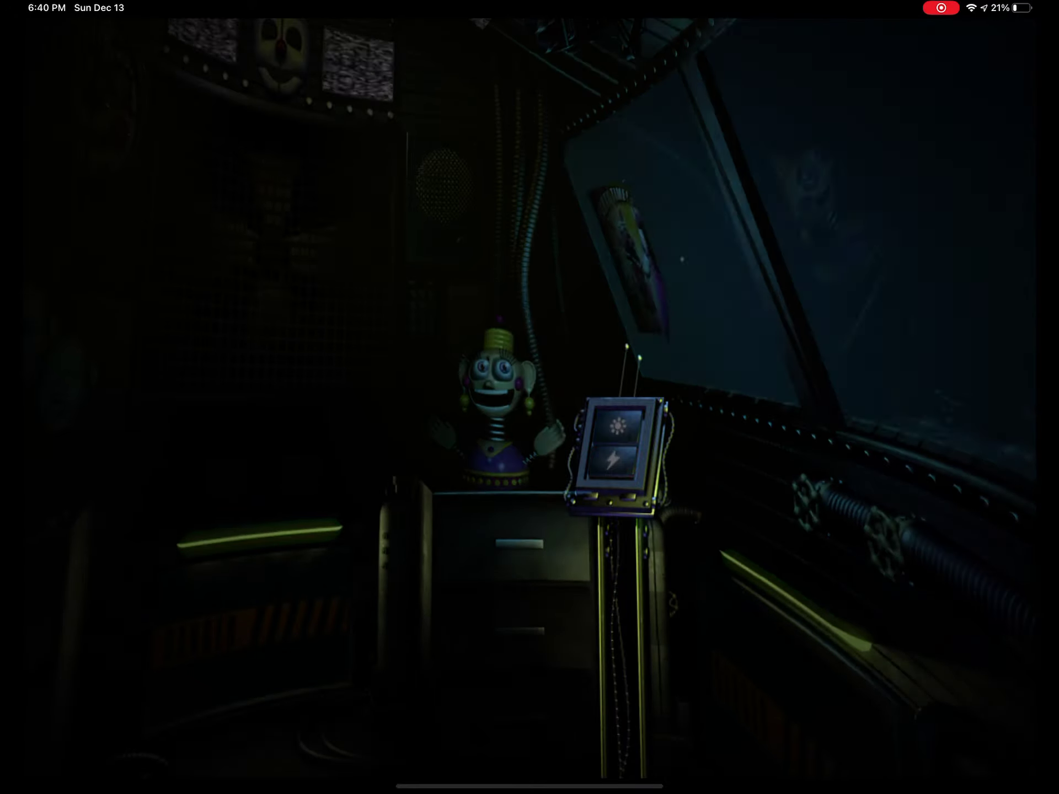